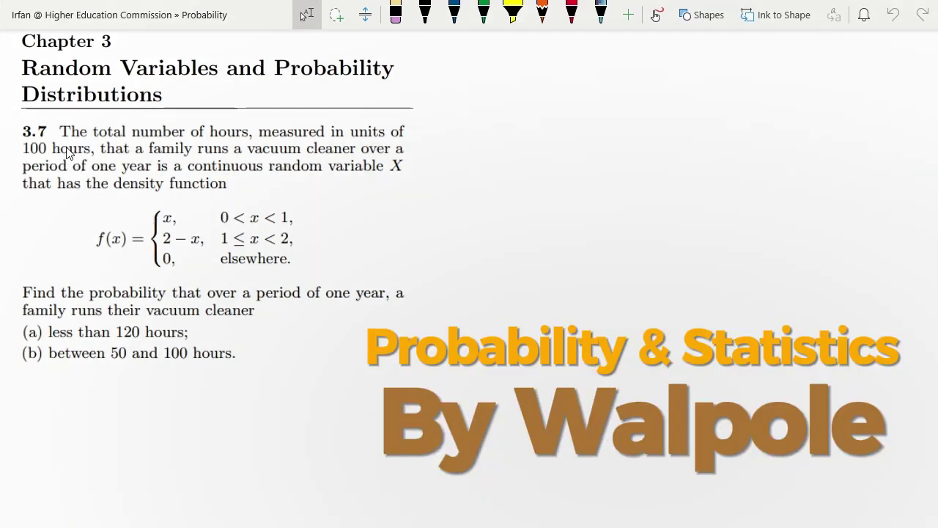
Switch from Lasso Select to the red pen with Alt+D
key(alt+d)
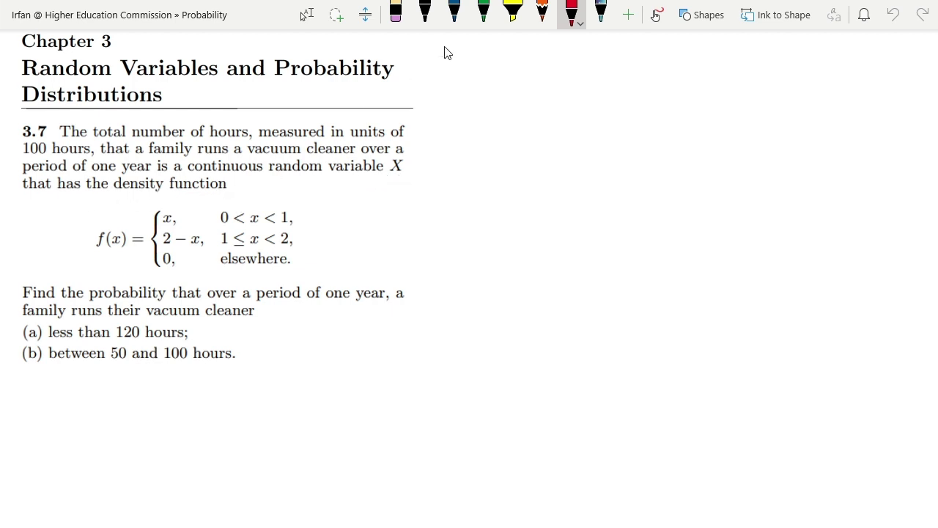
In blue ink, underline 'continuous' and draw an arrow to an integral sign beside problem 3.7
click(455, 13)
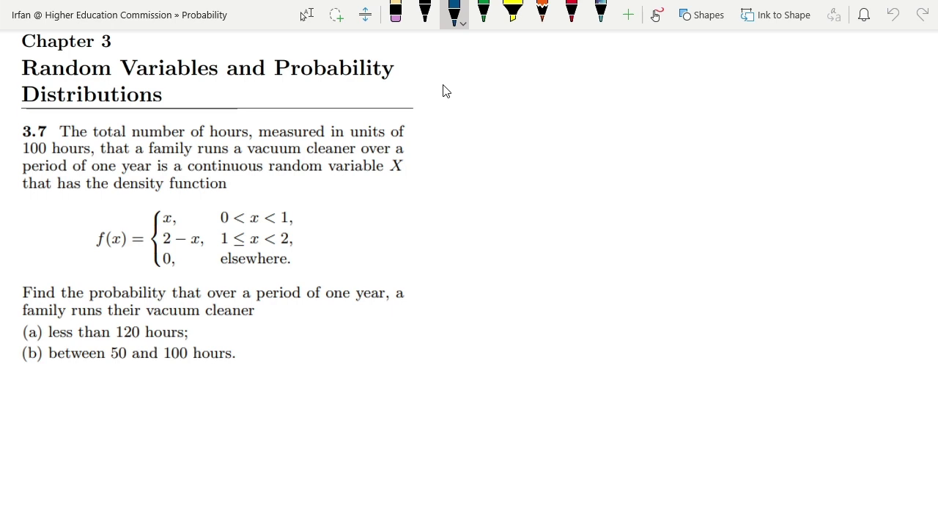
mouse_move(195, 174)
mouse_down()
mouse_move(294, 188)
mouse_move(425, 188)
mouse_up()
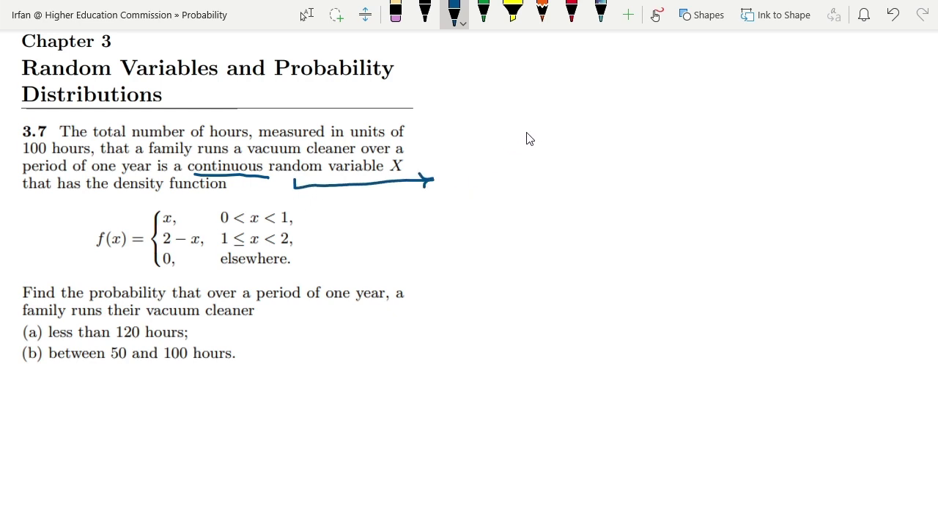
mouse_move(493, 149)
mouse_down()
mouse_move(476, 212)
mouse_move(461, 207)
mouse_up()
In black ink, write f(x) = ∫₀¹ x dx below part (b)
click(425, 11)
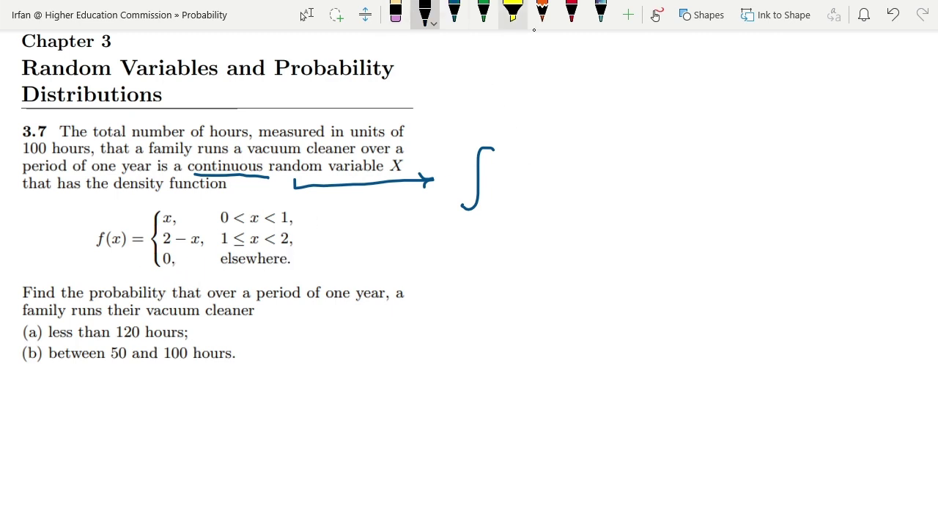
mouse_move(135, 376)
mouse_down()
mouse_move(126, 425)
mouse_move(139, 394)
mouse_up()
mouse_move(154, 375)
mouse_down()
mouse_move(146, 411)
mouse_move(163, 407)
mouse_up()
drag(155, 384, 158, 405)
drag(177, 372, 179, 411)
drag(200, 391, 218, 396)
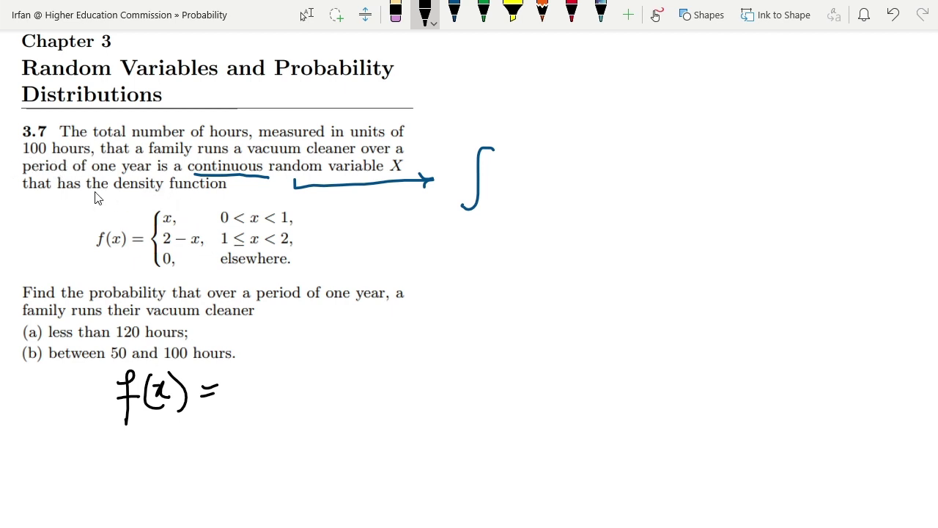
mouse_move(268, 371)
mouse_down()
mouse_move(249, 421)
mouse_move(253, 442)
mouse_move(258, 427)
mouse_up()
mouse_move(262, 341)
mouse_down()
mouse_move(284, 407)
mouse_move(316, 378)
mouse_move(313, 400)
mouse_move(322, 389)
mouse_move(348, 408)
mouse_up()
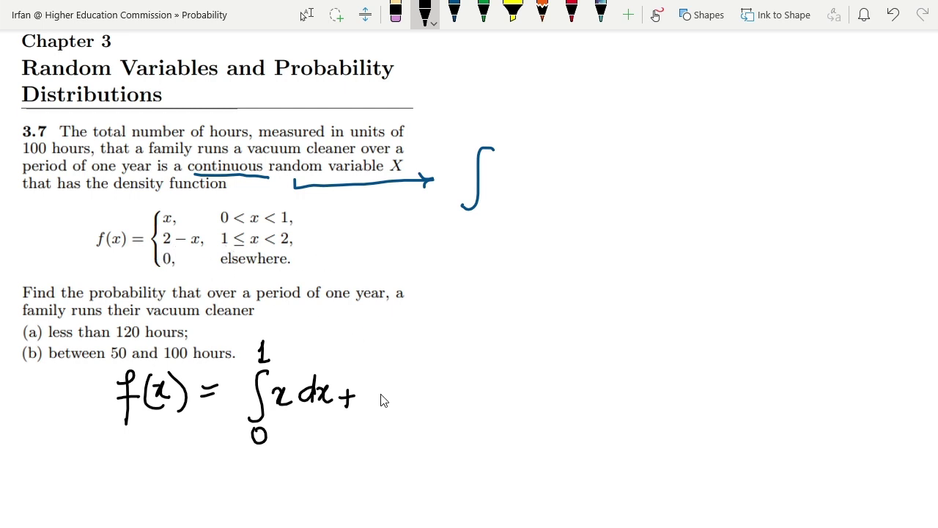
Add + ∫₁²(2−x)dx and begin the 'Sol:-' heading at the top right
mouse_move(391, 372)
mouse_down()
mouse_move(377, 418)
mouse_move(362, 419)
mouse_move(381, 447)
mouse_up()
mouse_move(372, 347)
mouse_down()
mouse_move(398, 400)
mouse_move(422, 387)
mouse_move(439, 408)
mouse_up()
drag(387, 383, 384, 416)
mouse_move(466, 386)
mouse_down()
mouse_move(461, 400)
mouse_move(475, 399)
mouse_up()
drag(483, 384, 481, 400)
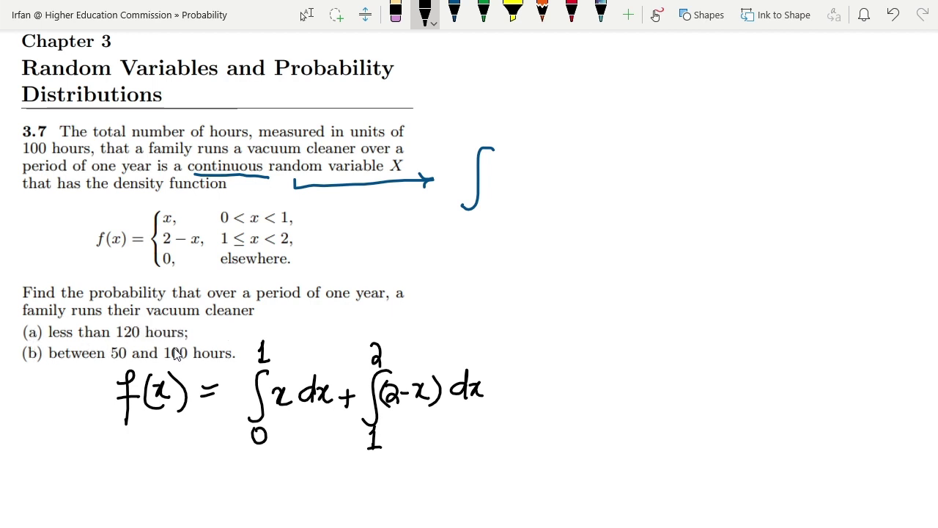
mouse_move(528, 58)
mouse_down()
mouse_move(514, 91)
mouse_move(511, 83)
mouse_move(533, 86)
mouse_move(553, 72)
mouse_move(555, 88)
mouse_move(575, 76)
mouse_up()
Underline the Sol:- heading, write 120/100 = 1.2 and the range 0 — 120
click(555, 74)
click(559, 87)
mouse_move(510, 97)
mouse_down()
mouse_move(547, 93)
mouse_move(594, 119)
mouse_move(657, 124)
mouse_move(702, 110)
mouse_up()
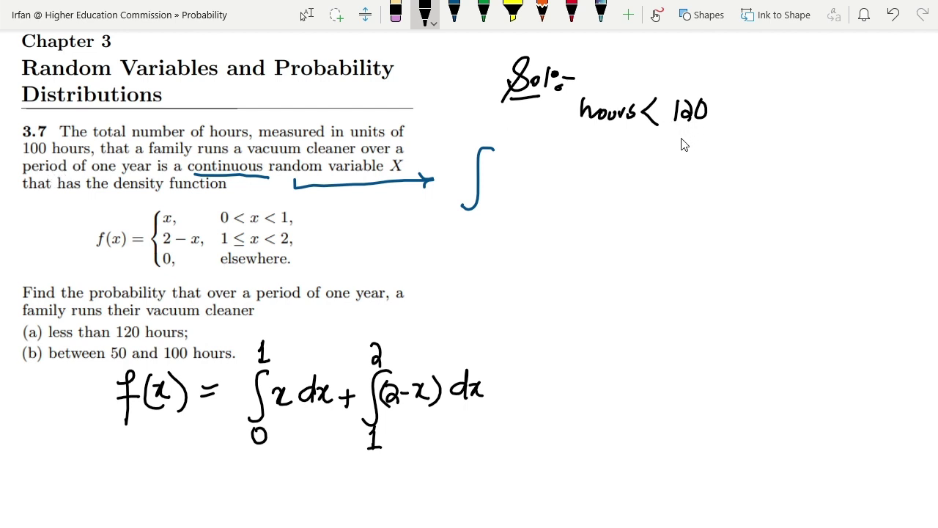
mouse_move(598, 155)
mouse_down()
mouse_move(596, 175)
mouse_move(623, 174)
mouse_move(631, 156)
mouse_up()
mouse_move(593, 189)
mouse_down()
mouse_move(627, 185)
mouse_move(603, 214)
mouse_move(608, 201)
mouse_move(631, 209)
mouse_move(646, 178)
mouse_move(720, 179)
mouse_up()
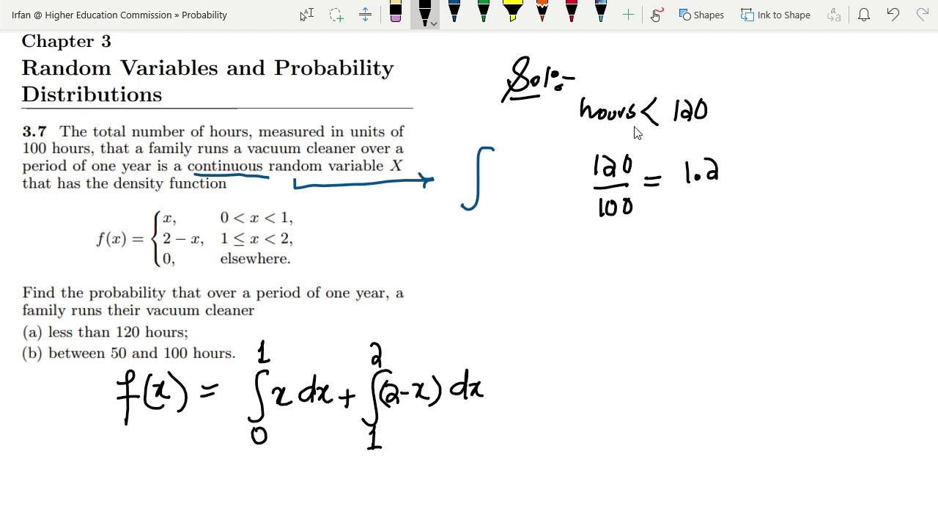
mouse_move(599, 66)
mouse_down()
mouse_move(641, 74)
mouse_move(653, 57)
mouse_move(669, 74)
mouse_move(680, 54)
mouse_up()
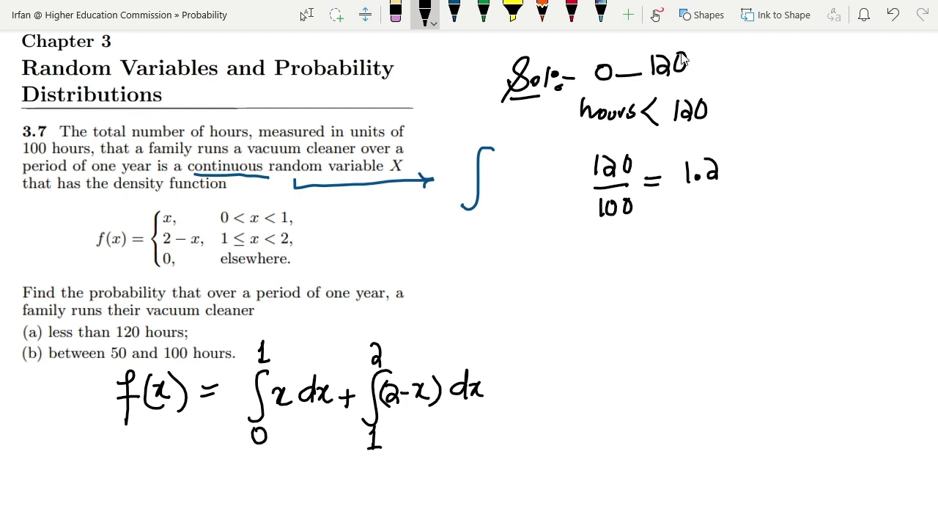
In blue ink, underline 1.2 with an arrow down to the range 0 — 1.2
click(454, 11)
mouse_move(685, 190)
mouse_down()
mouse_move(717, 189)
mouse_move(697, 200)
mouse_move(696, 229)
mouse_move(705, 212)
mouse_up()
mouse_move(668, 239)
mouse_down()
mouse_move(689, 251)
mouse_move(744, 247)
mouse_move(761, 229)
mouse_move(774, 249)
mouse_up()
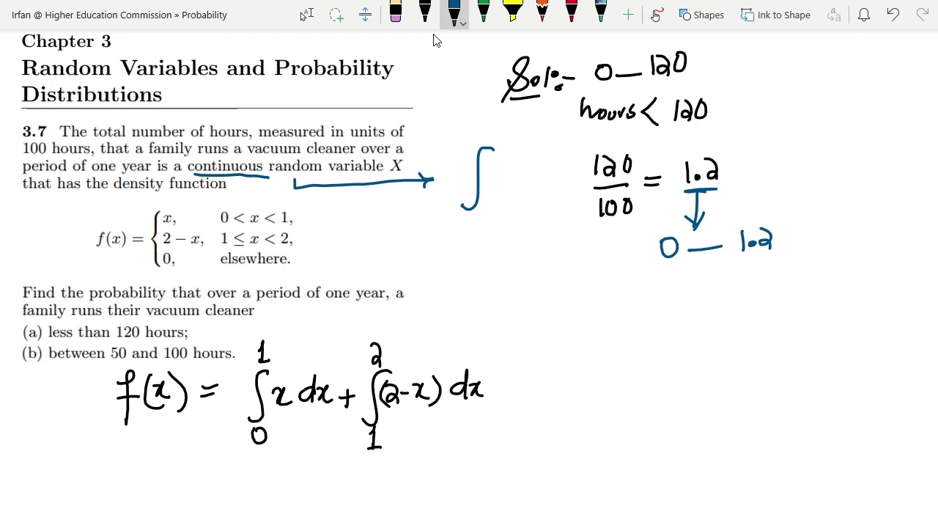
In black ink, write f(x<1.2) below the blue 0 — 1.2 range
click(425, 12)
mouse_move(531, 278)
mouse_down()
mouse_move(519, 321)
mouse_move(532, 295)
mouse_up()
mouse_move(546, 284)
mouse_down()
mouse_move(538, 302)
mouse_move(545, 307)
mouse_up()
drag(559, 292, 555, 308)
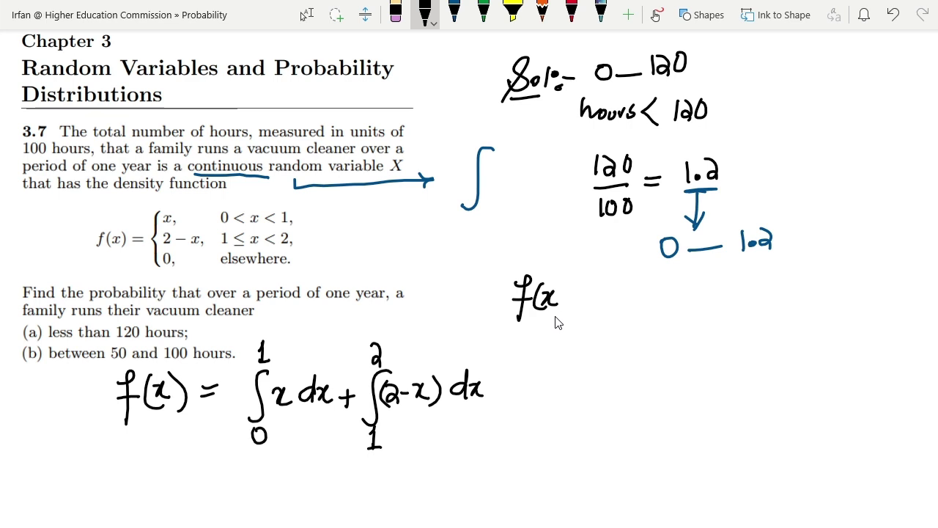
mouse_move(577, 285)
mouse_down()
mouse_move(584, 306)
mouse_move(611, 303)
mouse_move(617, 290)
mouse_move(615, 307)
mouse_move(639, 293)
mouse_up()
click(590, 300)
Add = ∫ with limits 0 and 1.2, then bracket the 0 < x < 1 condition
drag(627, 302, 640, 301)
mouse_move(678, 277)
mouse_down()
mouse_move(666, 332)
mouse_move(645, 328)
mouse_move(664, 345)
mouse_up()
mouse_move(648, 258)
mouse_down()
mouse_move(648, 275)
mouse_move(671, 275)
mouse_up()
click(654, 271)
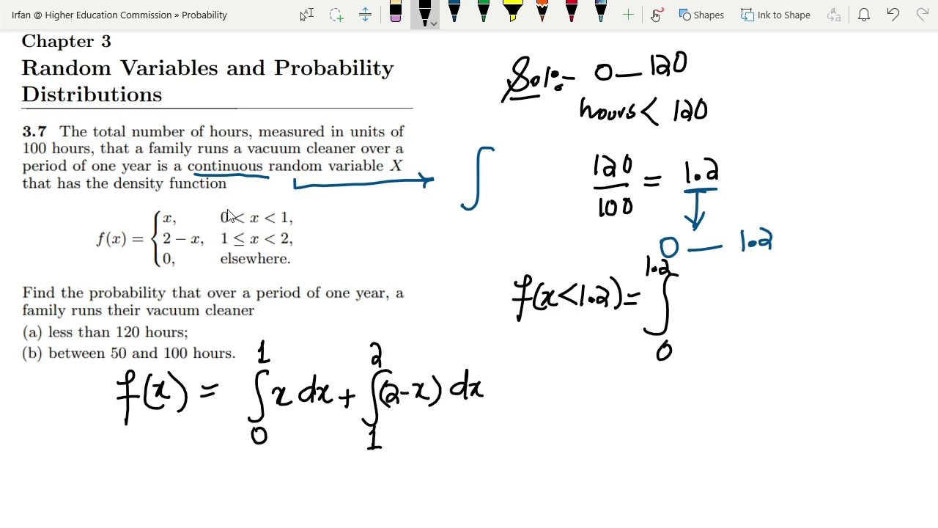
mouse_move(217, 207)
mouse_down()
mouse_move(293, 194)
mouse_move(296, 218)
mouse_up()
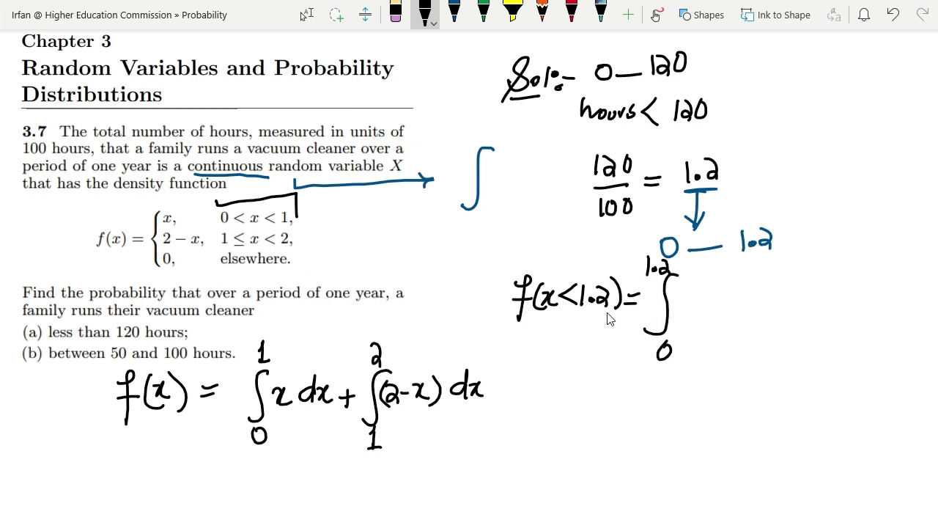
Write f(x) as the integrand and start a new line = ∫₀¹ x dx
mouse_move(698, 287)
mouse_down()
mouse_move(687, 311)
mouse_move(700, 299)
mouse_move(717, 314)
mouse_move(723, 292)
mouse_move(713, 314)
mouse_up()
drag(730, 278, 735, 313)
drag(549, 401, 570, 404)
mouse_move(608, 370)
mouse_down()
mouse_move(582, 417)
mouse_move(586, 438)
mouse_move(592, 429)
mouse_up()
mouse_move(599, 351)
mouse_down()
mouse_move(625, 394)
mouse_move(639, 383)
mouse_move(642, 393)
mouse_move(648, 382)
mouse_move(666, 392)
mouse_move(692, 390)
mouse_up()
drag(682, 382, 682, 398)
Add the second integral ∫₁^1.2 (2−x) dx to the new line
mouse_move(730, 359)
mouse_down()
mouse_move(716, 415)
mouse_move(690, 412)
mouse_move(709, 436)
mouse_up()
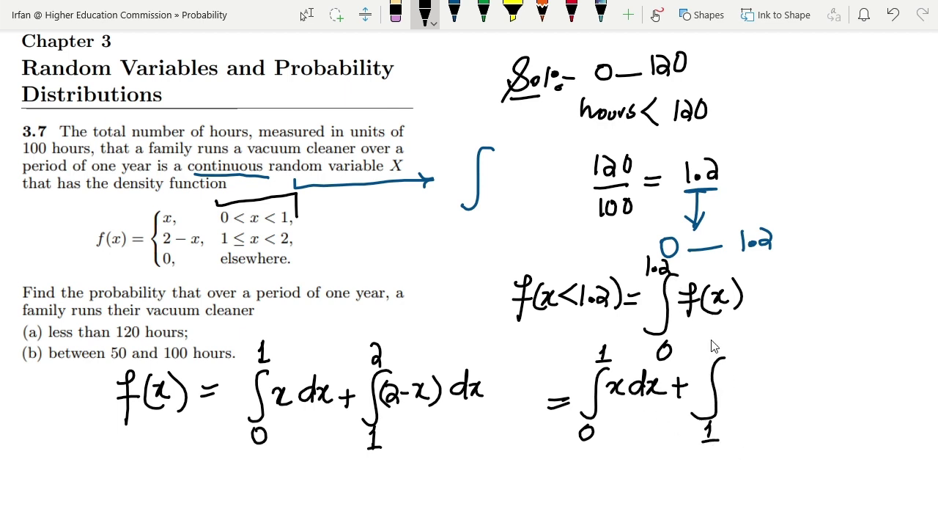
mouse_move(716, 332)
mouse_down()
mouse_move(715, 350)
mouse_move(742, 348)
mouse_up()
mouse_move(731, 365)
mouse_down()
mouse_move(729, 399)
mouse_move(756, 395)
mouse_move(766, 382)
mouse_move(775, 395)
mouse_up()
mouse_move(790, 362)
mouse_down()
mouse_move(792, 397)
mouse_move(809, 396)
mouse_up()
mouse_move(819, 362)
mouse_down()
mouse_move(823, 393)
mouse_move(833, 396)
mouse_up()
drag(838, 372, 827, 397)
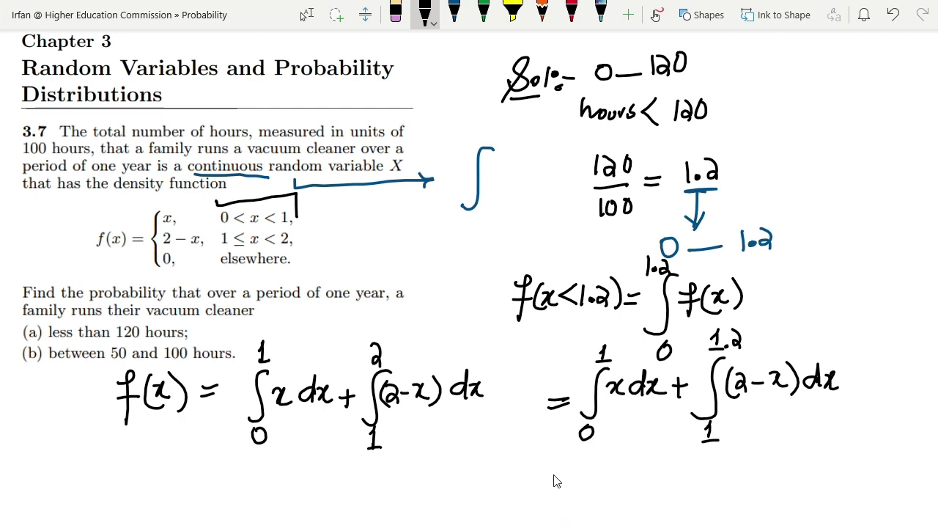